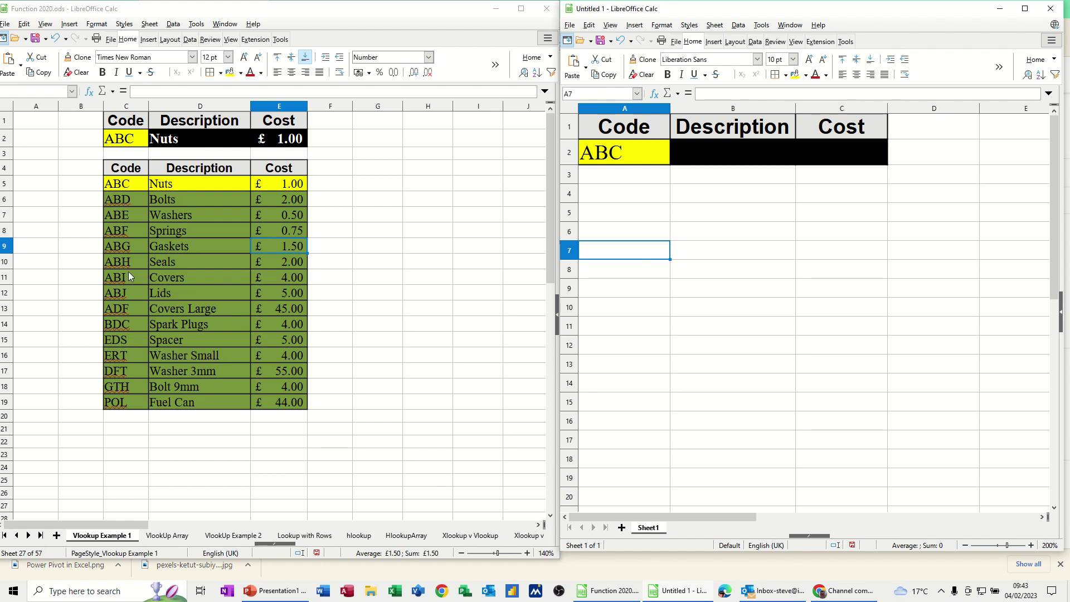
Choose code ABF from C2's validity list and inspect the VLOOKUP formula in D2
left_click(126, 140)
left_click(153, 143)
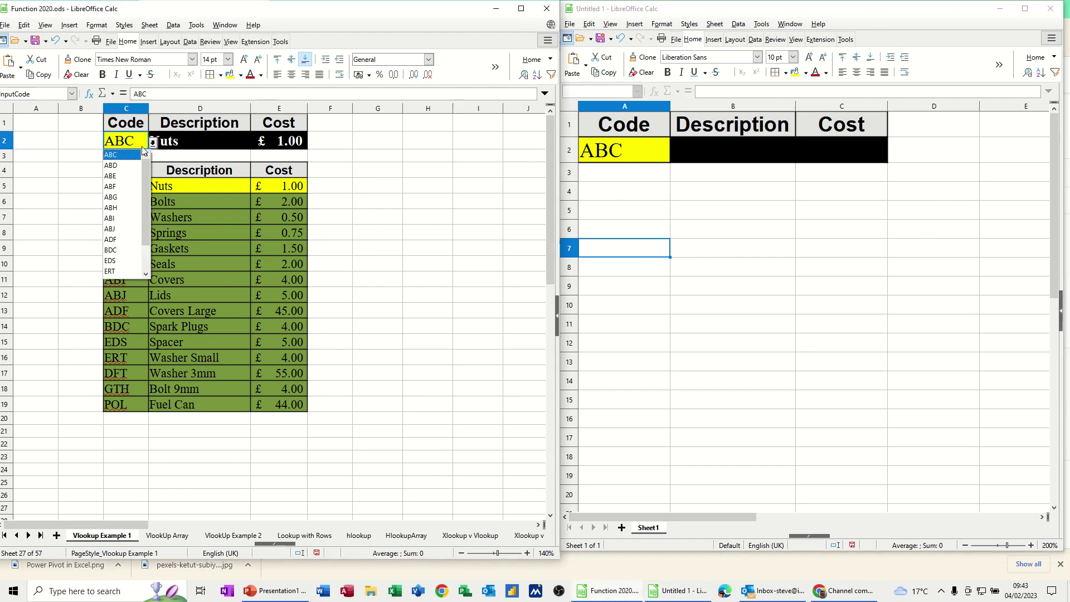
left_click(122, 187)
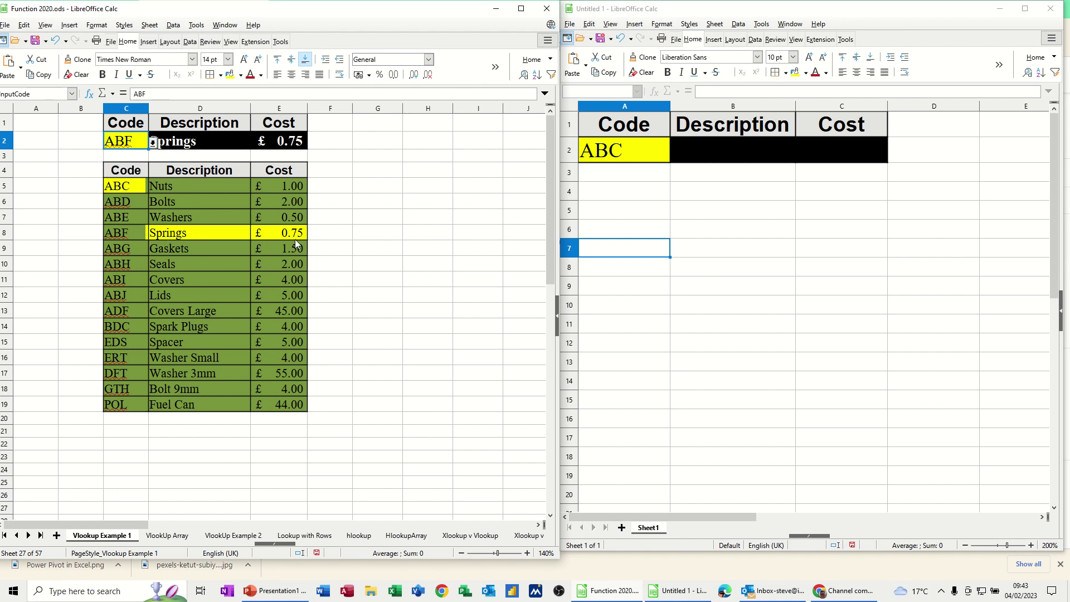
left_click(211, 147)
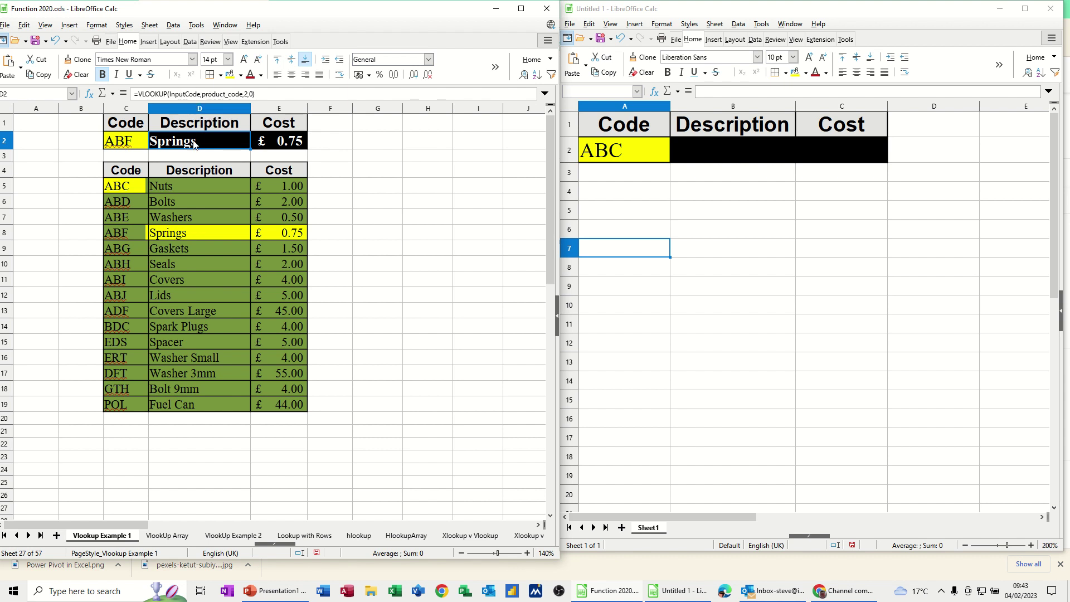
Clear D2:E2 and enter =vlookup(C2,C4:E19,2,0) in D2, returning Springs
left_click_drag(193, 143, 274, 145)
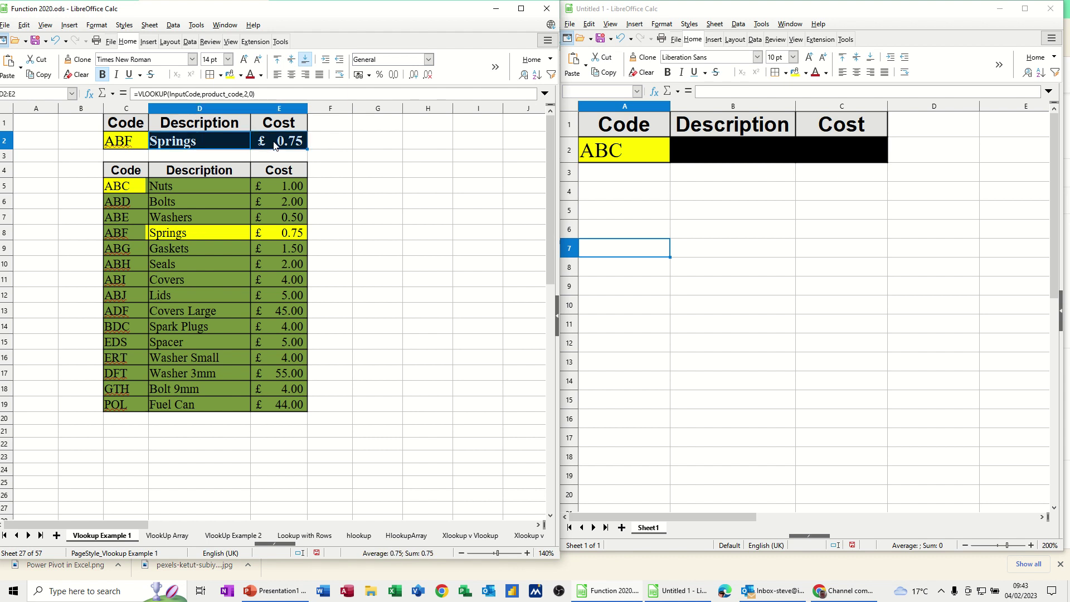
key("Delete")
left_click(208, 144)
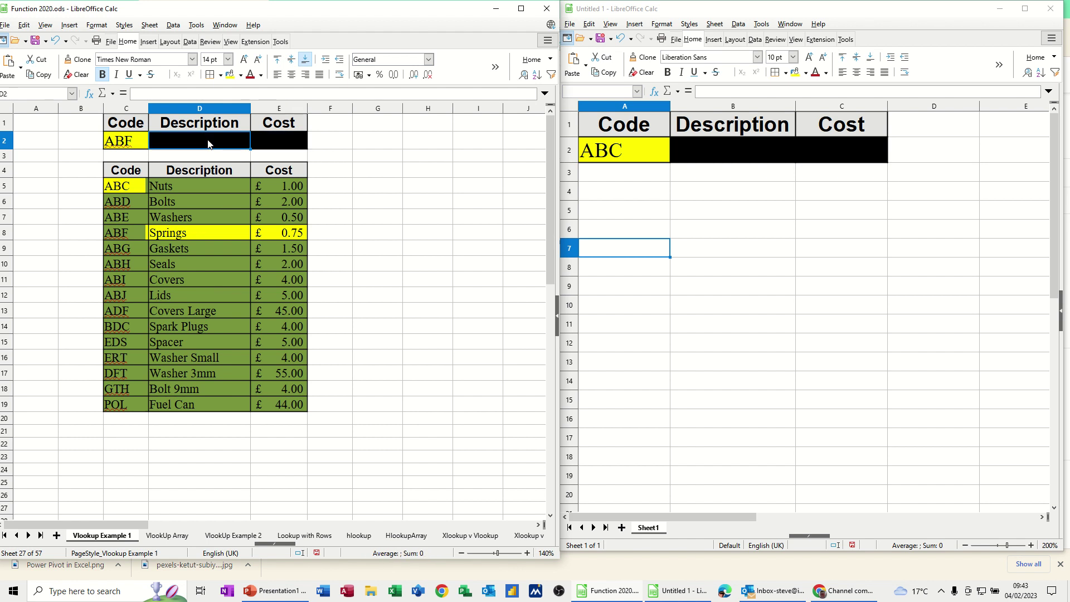
type("=")
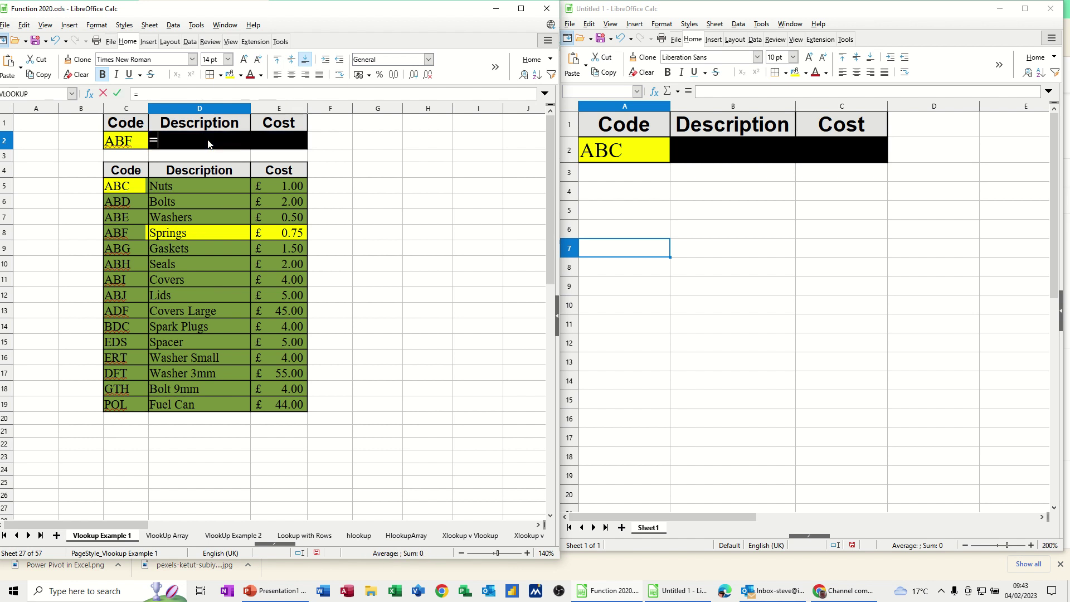
type("vlookup(")
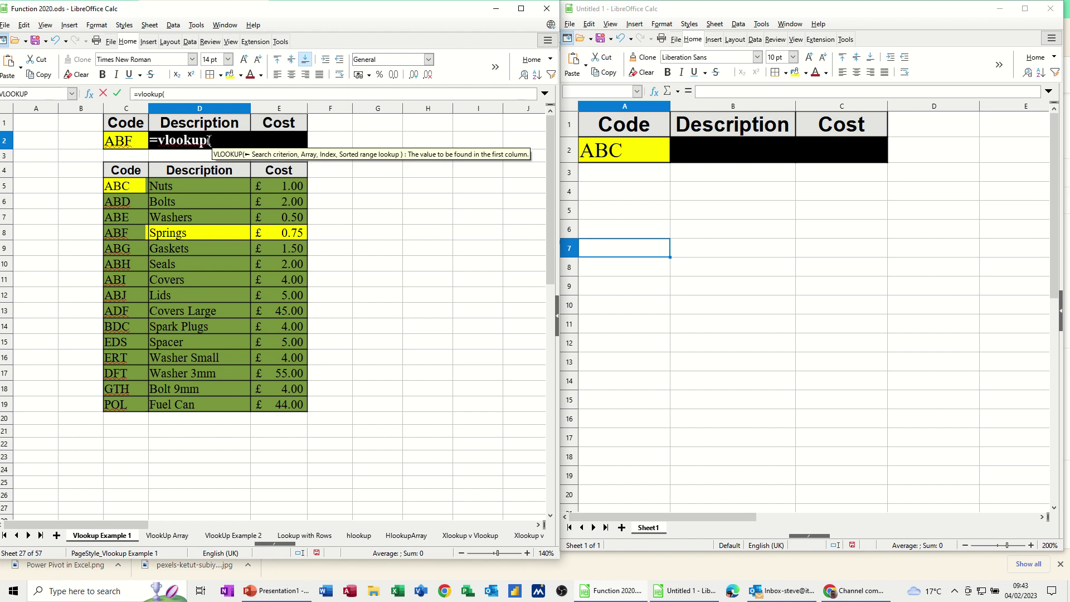
left_click(131, 144)
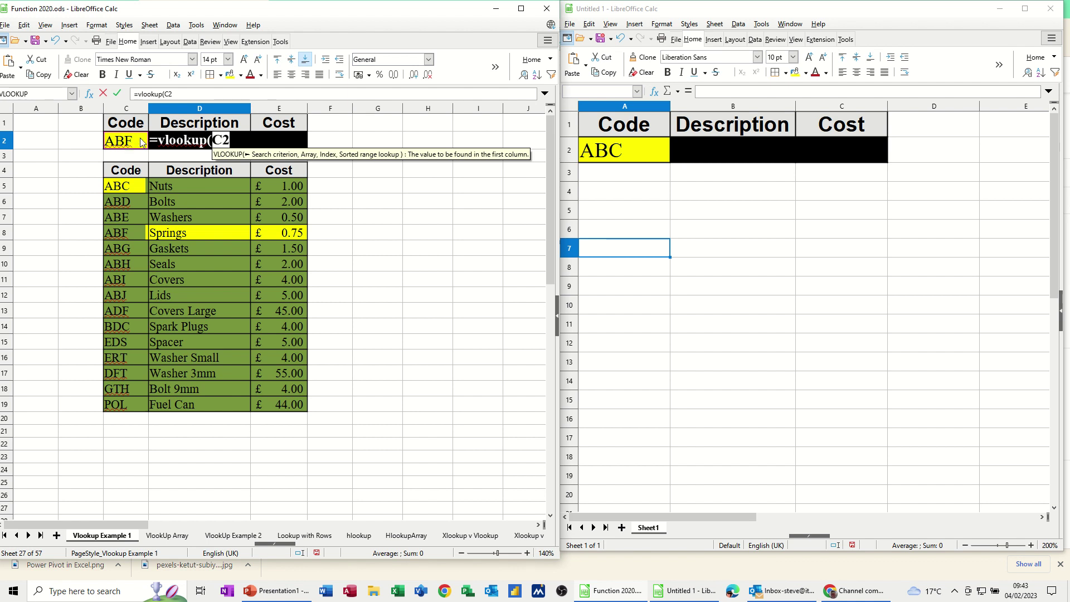
type(",")
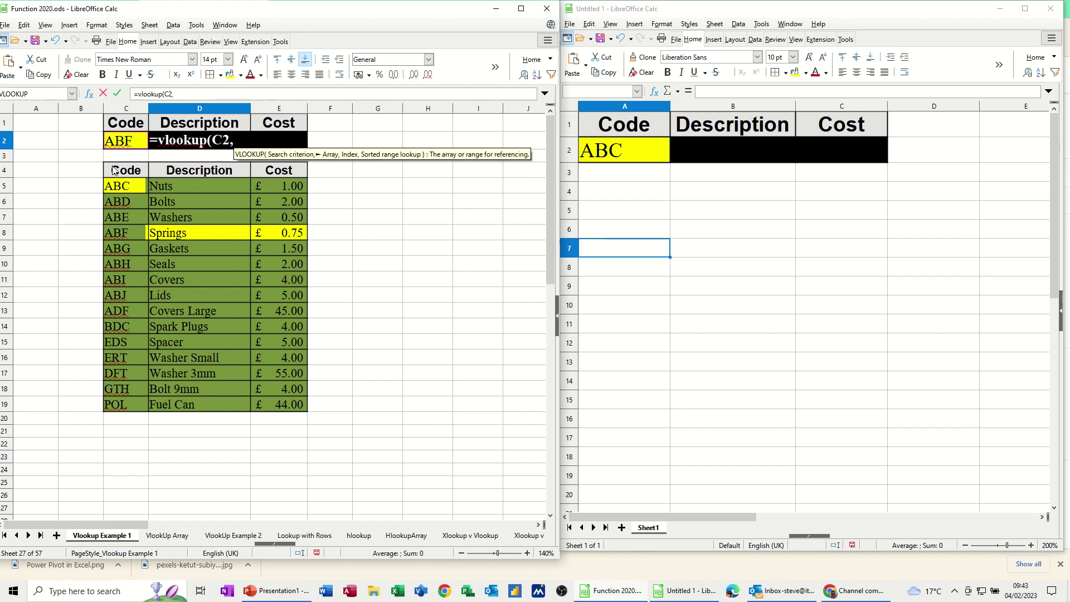
left_click_drag(115, 170, 296, 412)
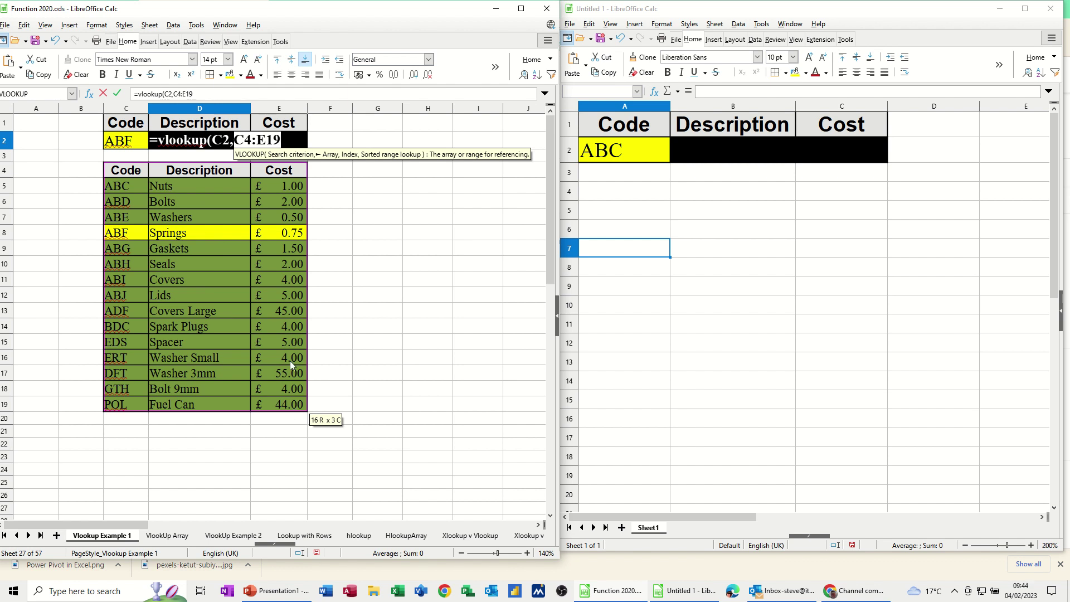
type(",")
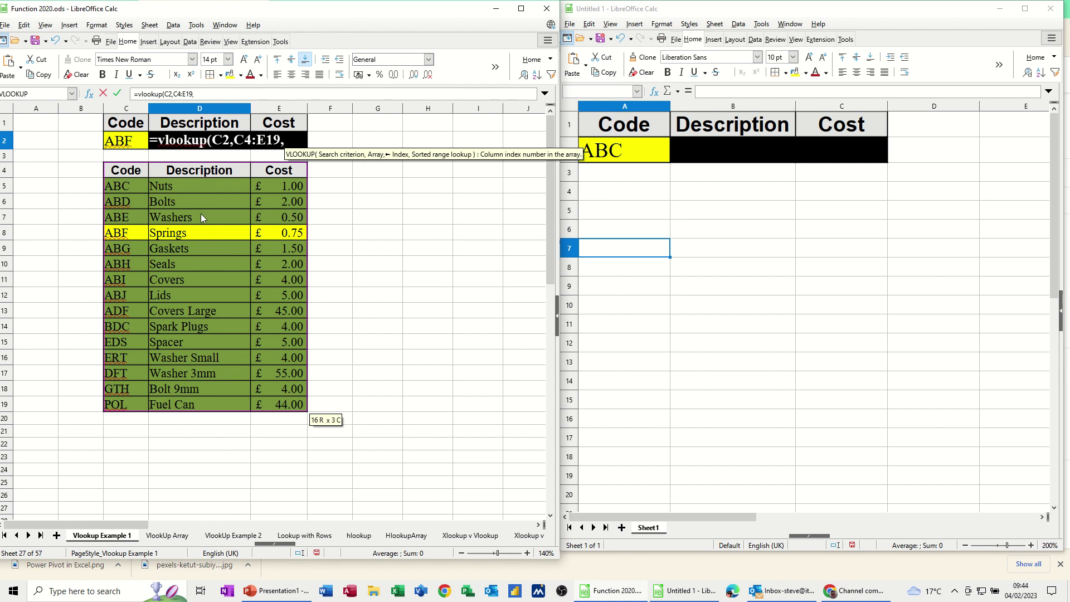
type("2,")
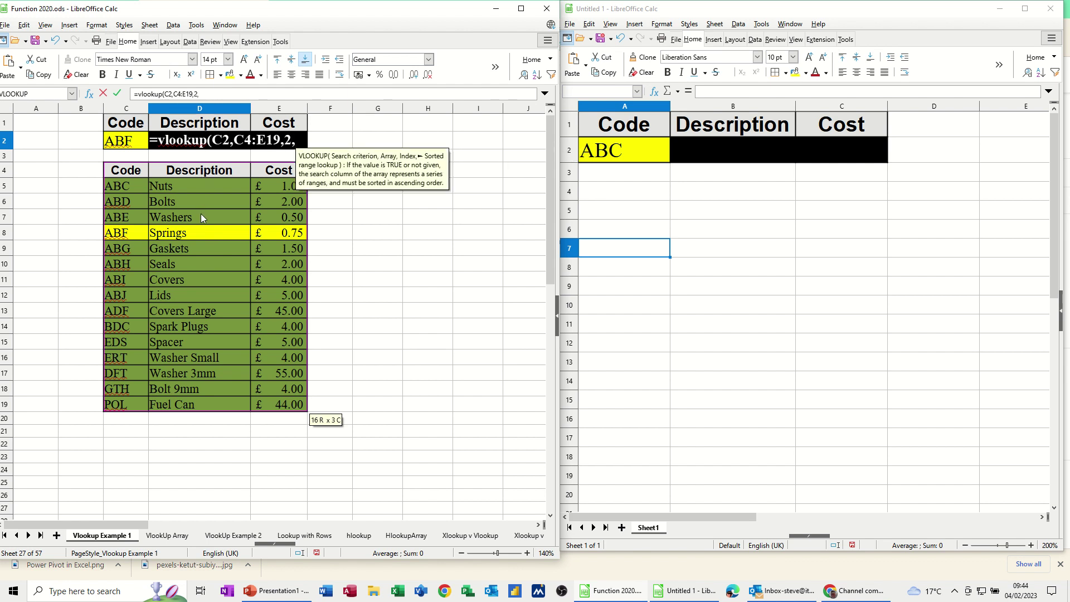
type("0")
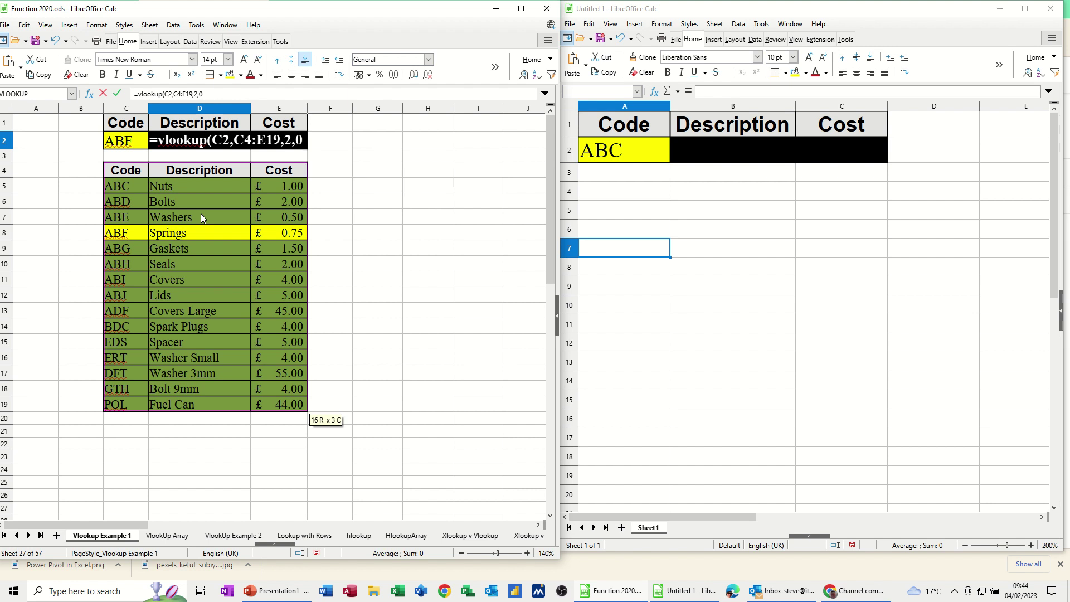
type(")")
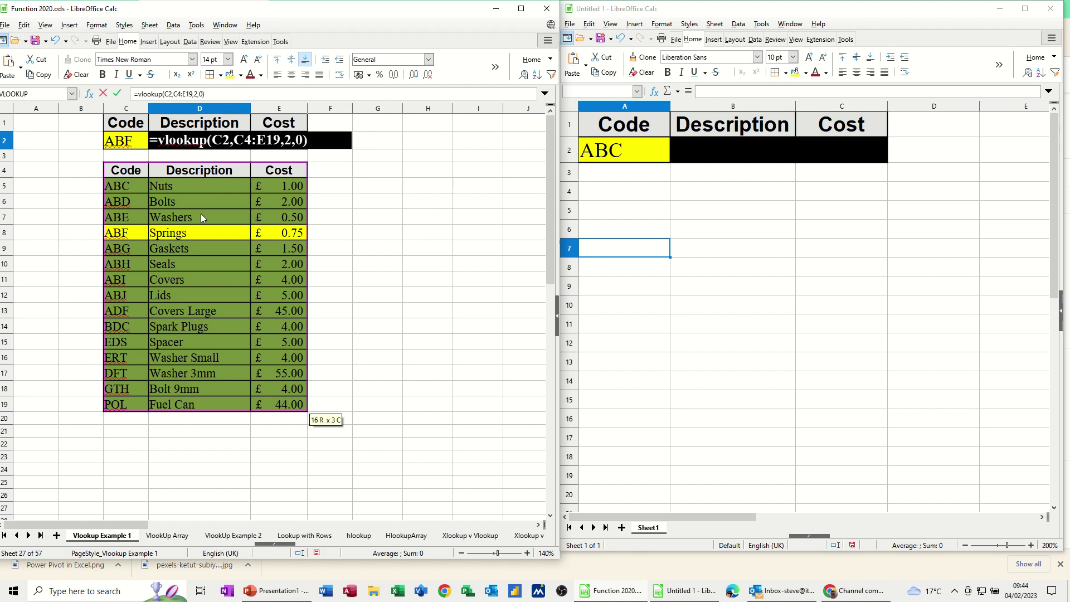
left_click(115, 94)
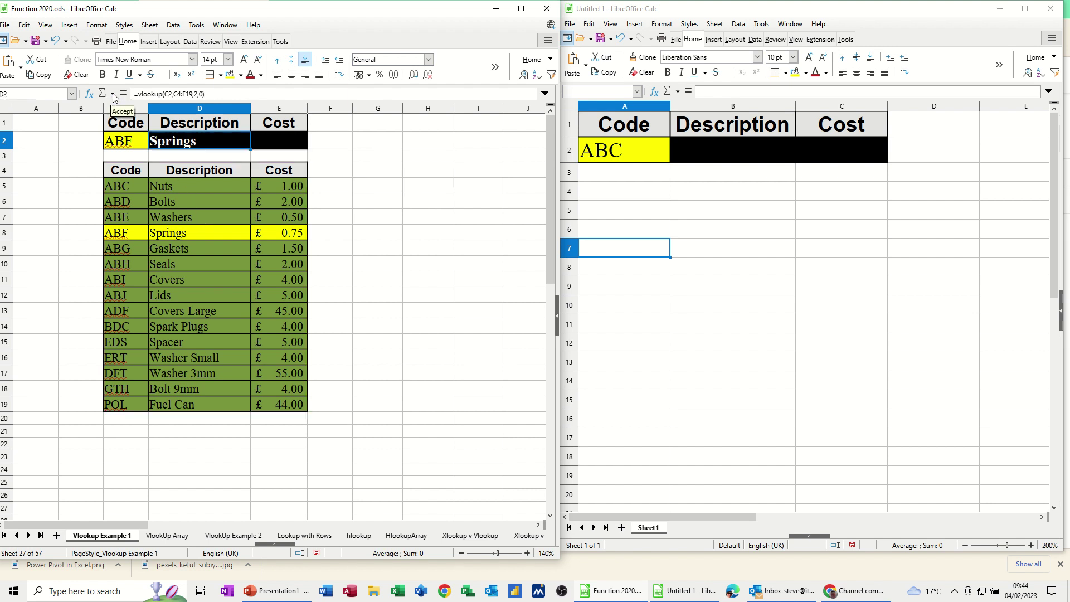
Switch the code in C2 to ABC using its validity list
left_click(133, 145)
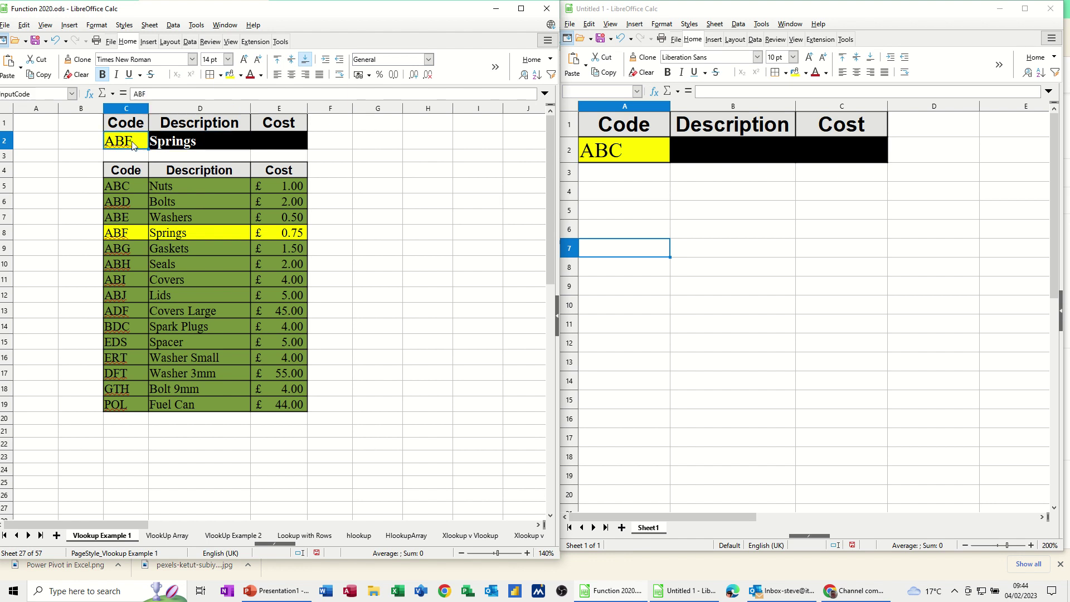
left_click(153, 145)
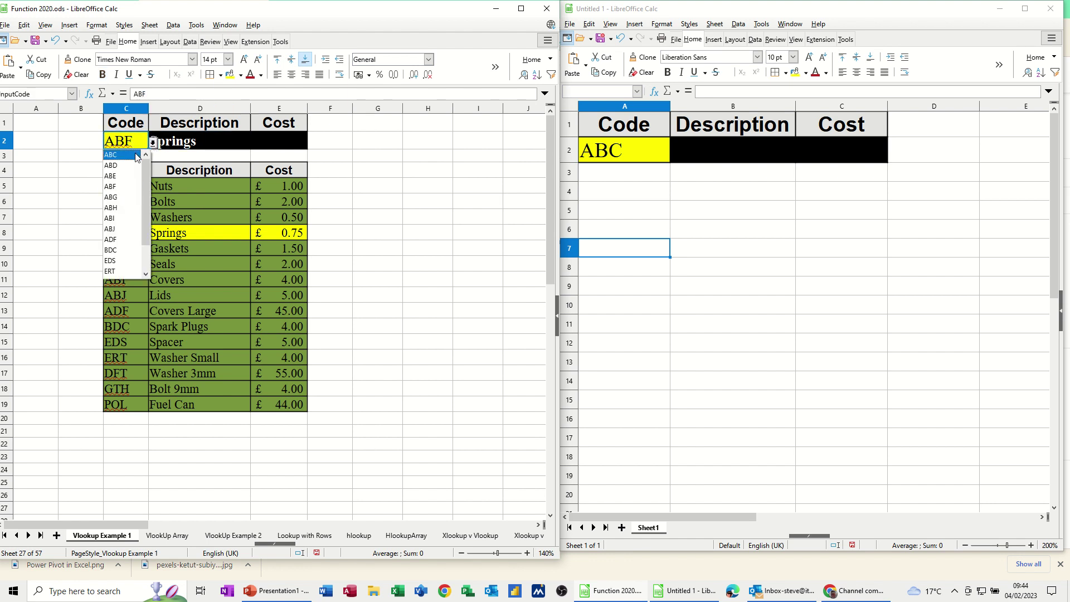
left_click(111, 154)
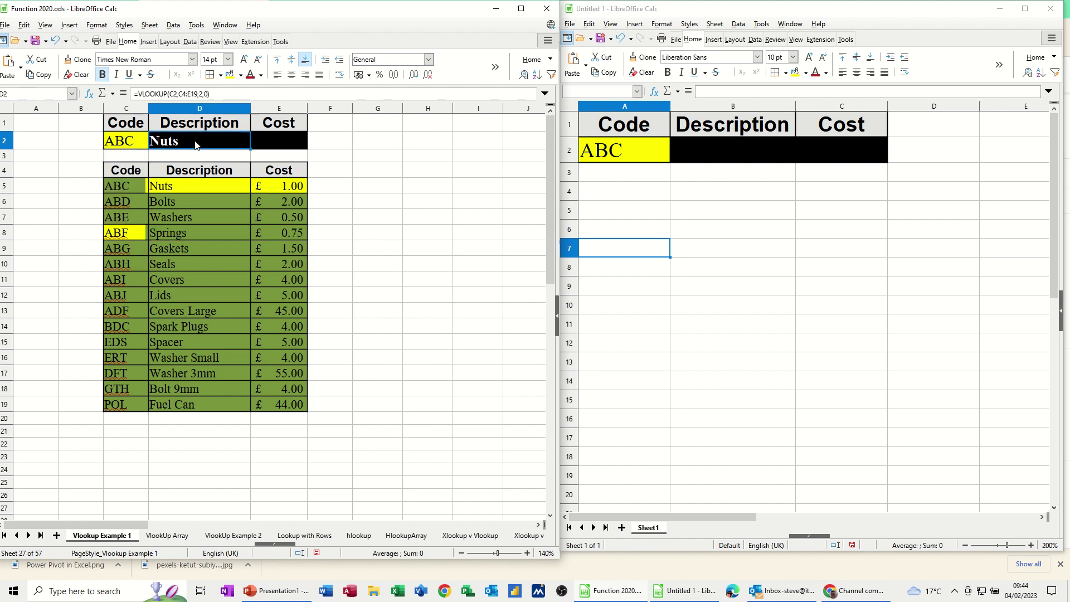
Enter =vlookup(C2,C4:E19,3,0) in the Cost cell E2, showing £1.00
left_click(275, 146)
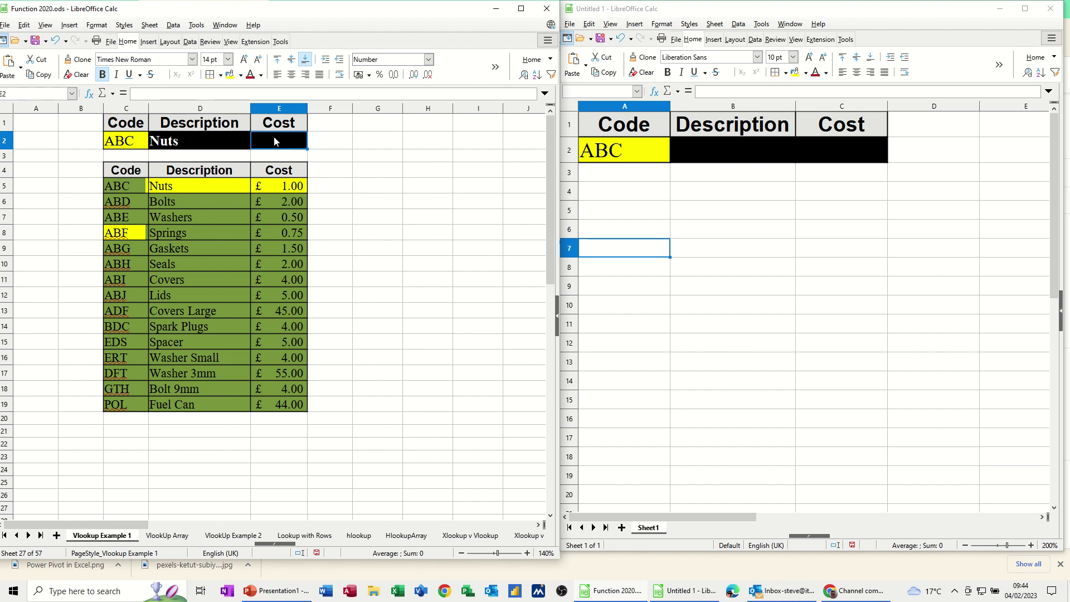
type("=vlook")
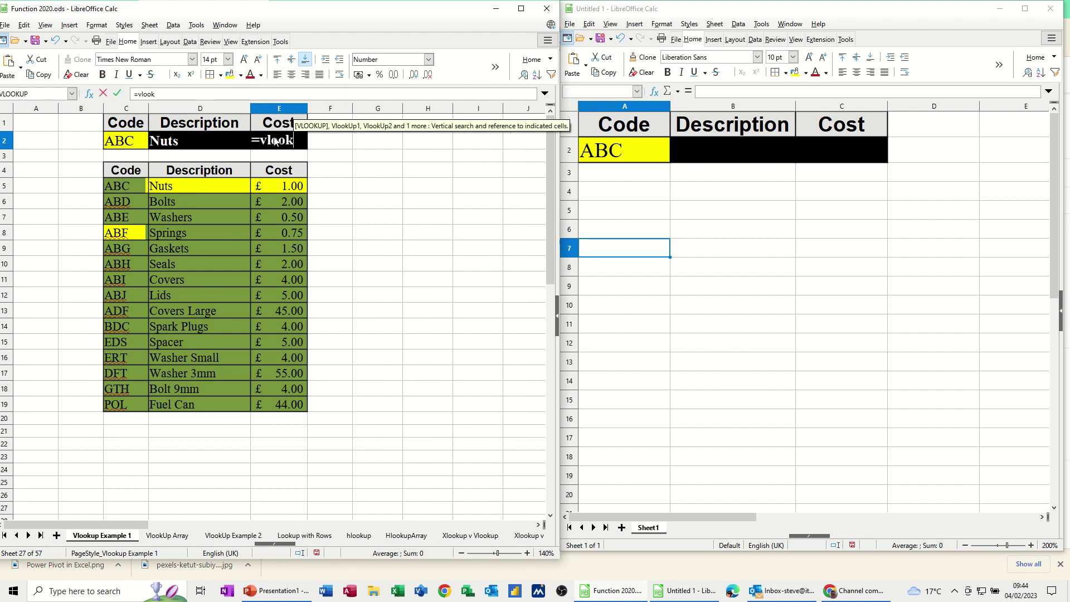
type("up(")
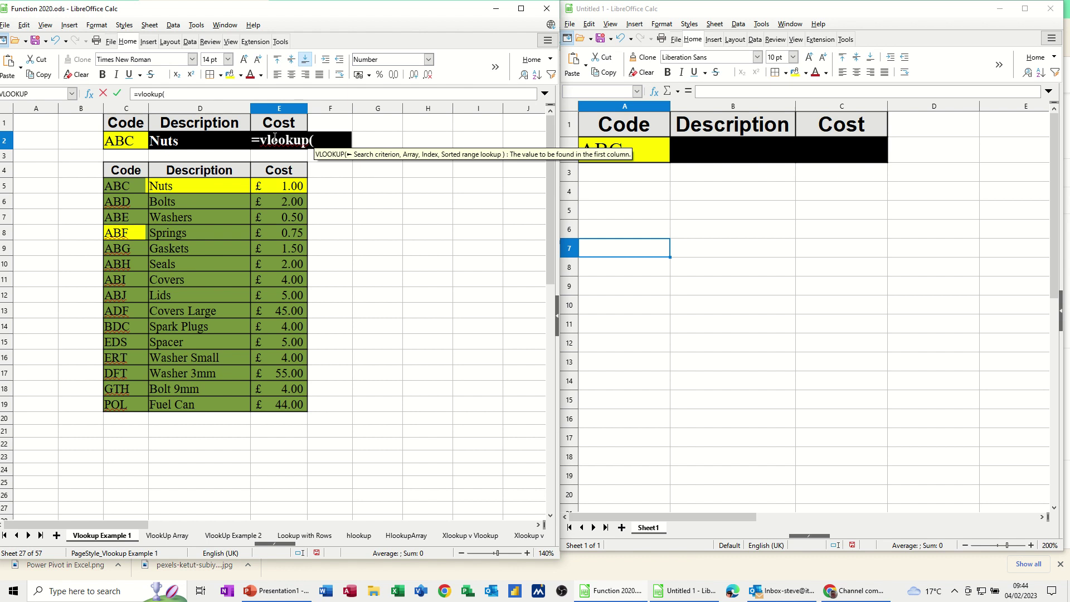
left_click(127, 146)
type(",")
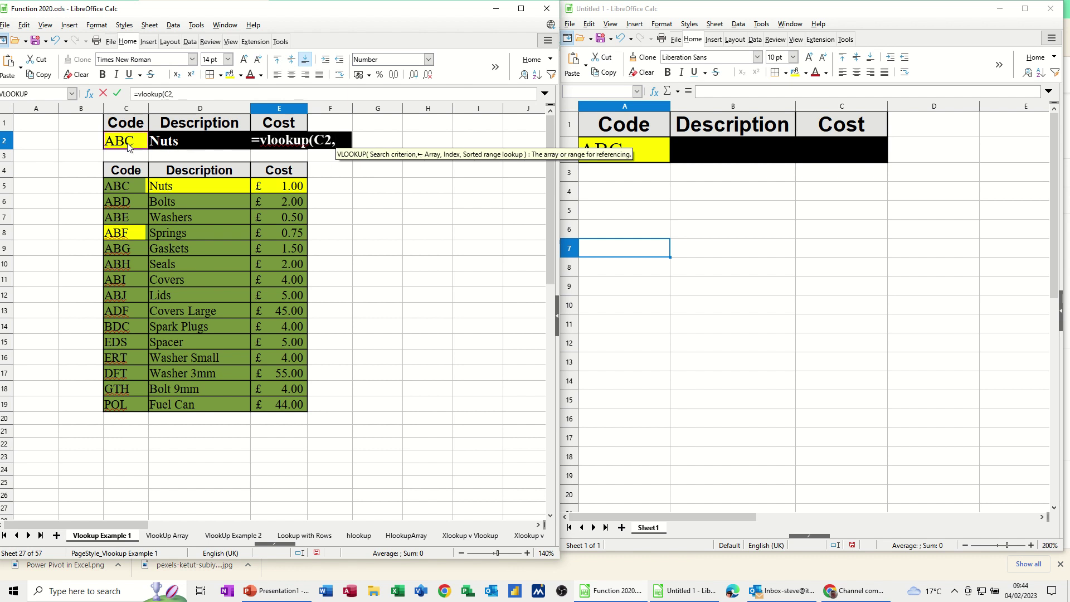
left_click_drag(115, 172, 287, 406)
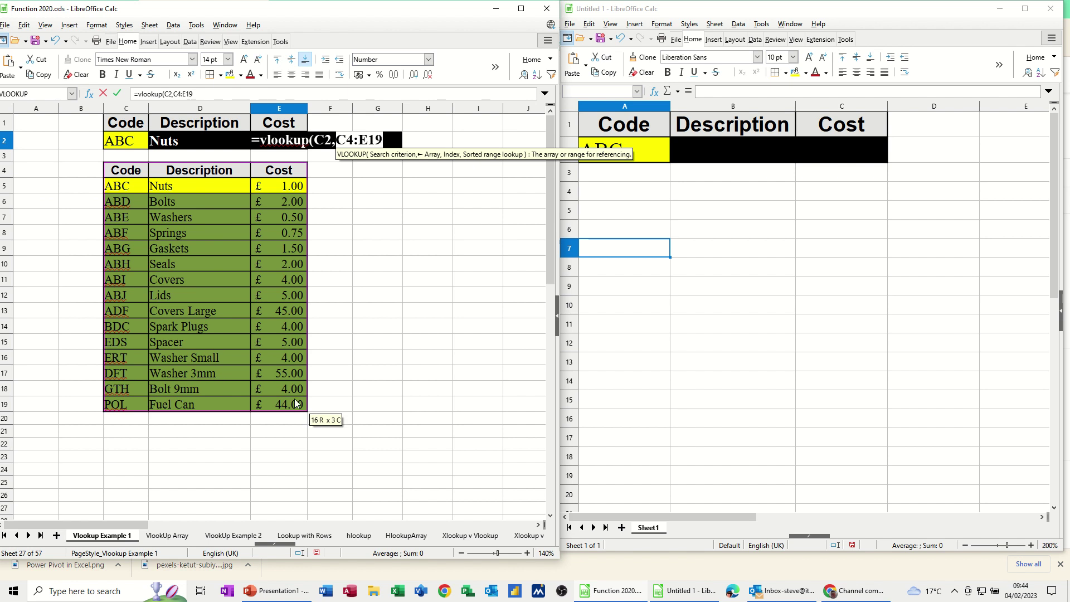
type(",")
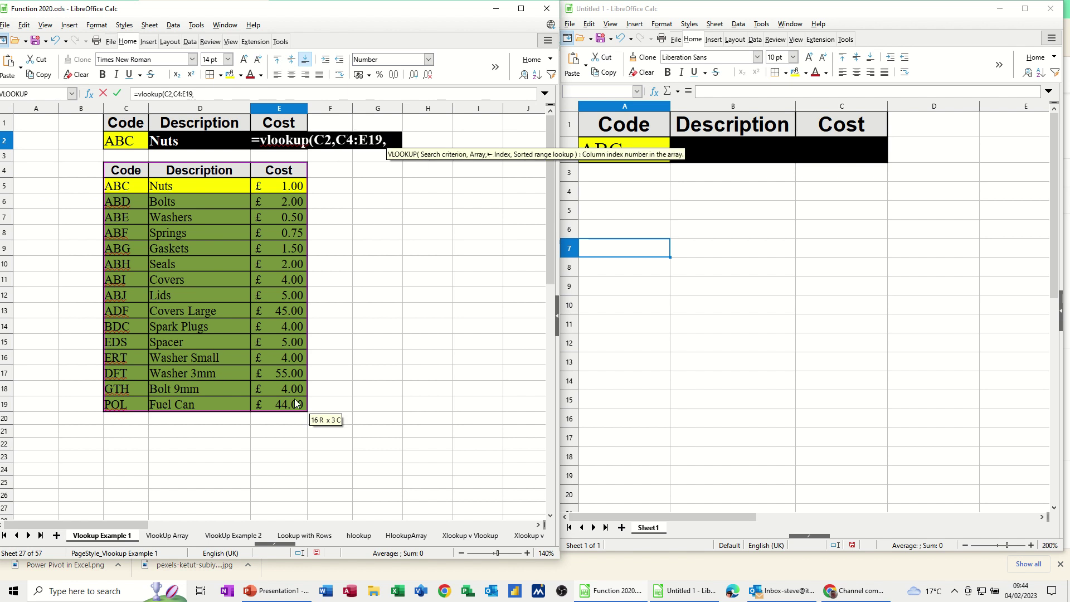
type("3")
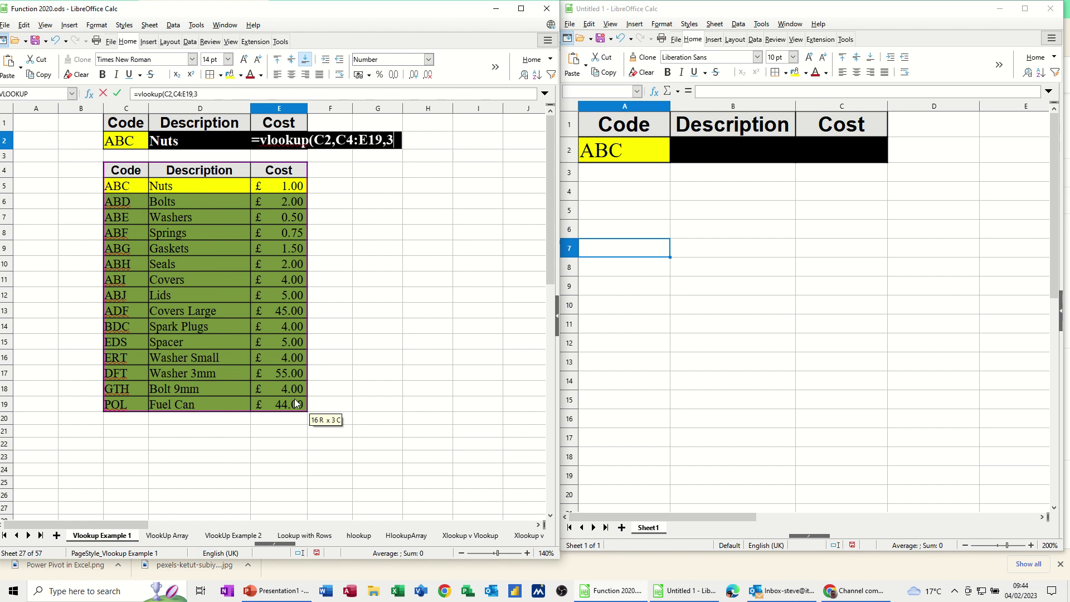
type(",0)")
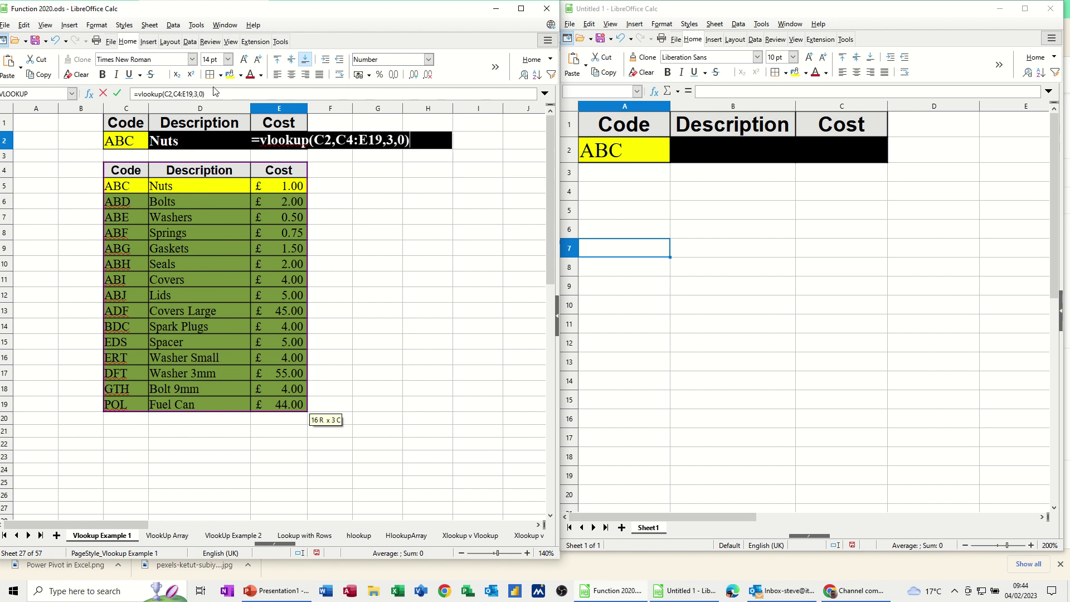
left_click(117, 94)
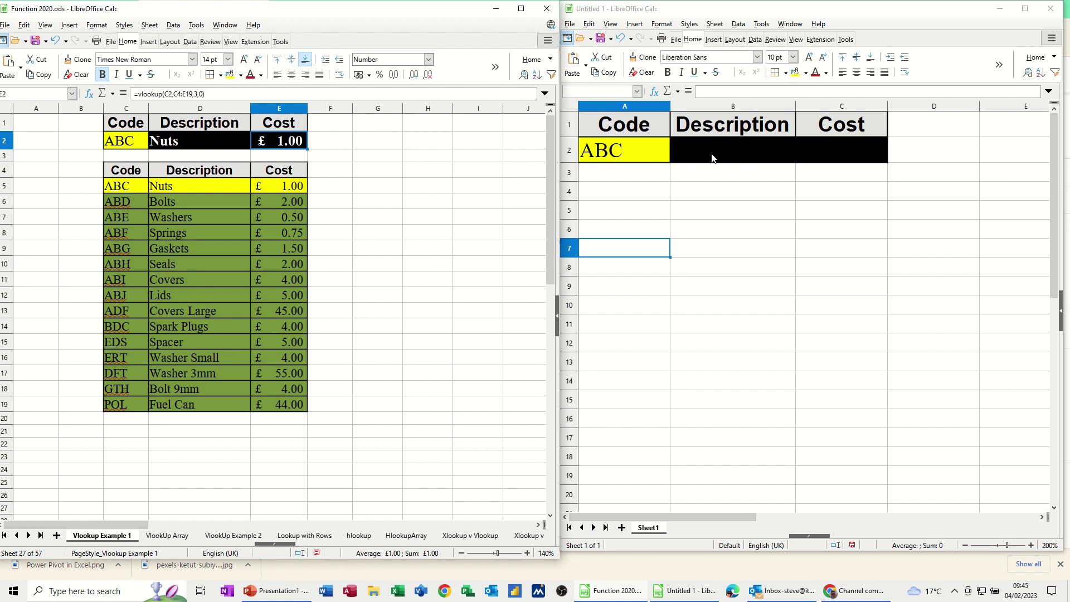
Select cell B2 under Description in the Untitled 1 sheet
left_click(752, 153)
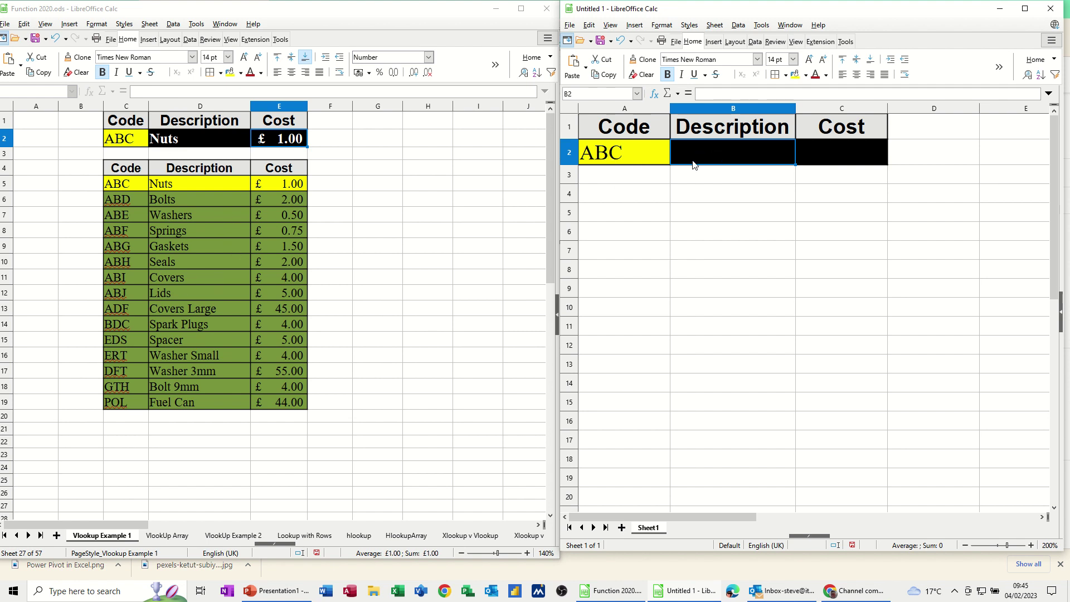
Enter a VLOOKUP in B2 for A2 over Function 2020.ods's C4:E19, column 2, exact match
type("=")
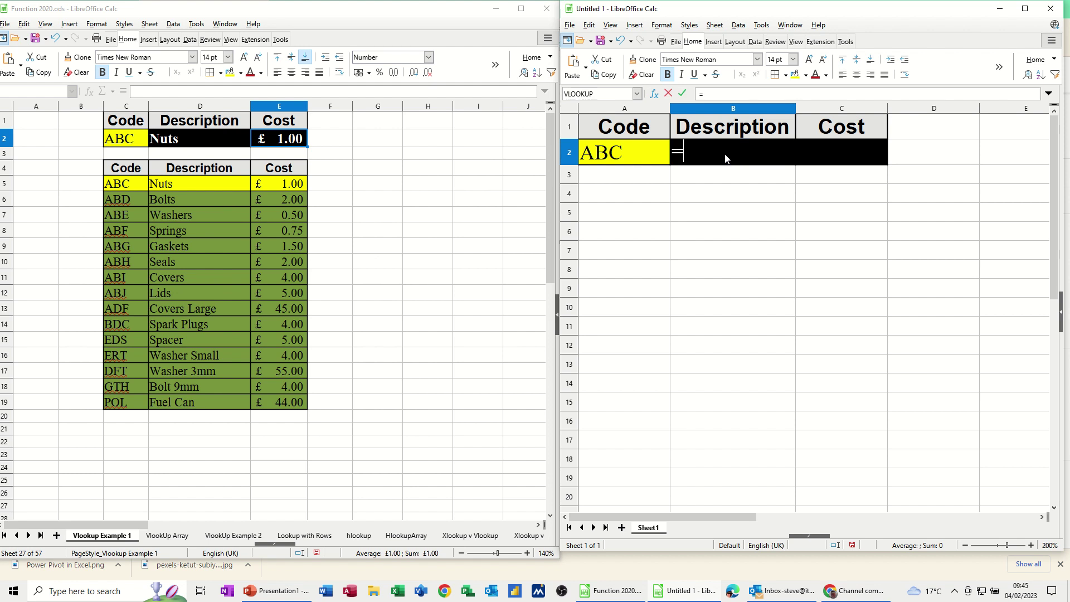
type("vloo")
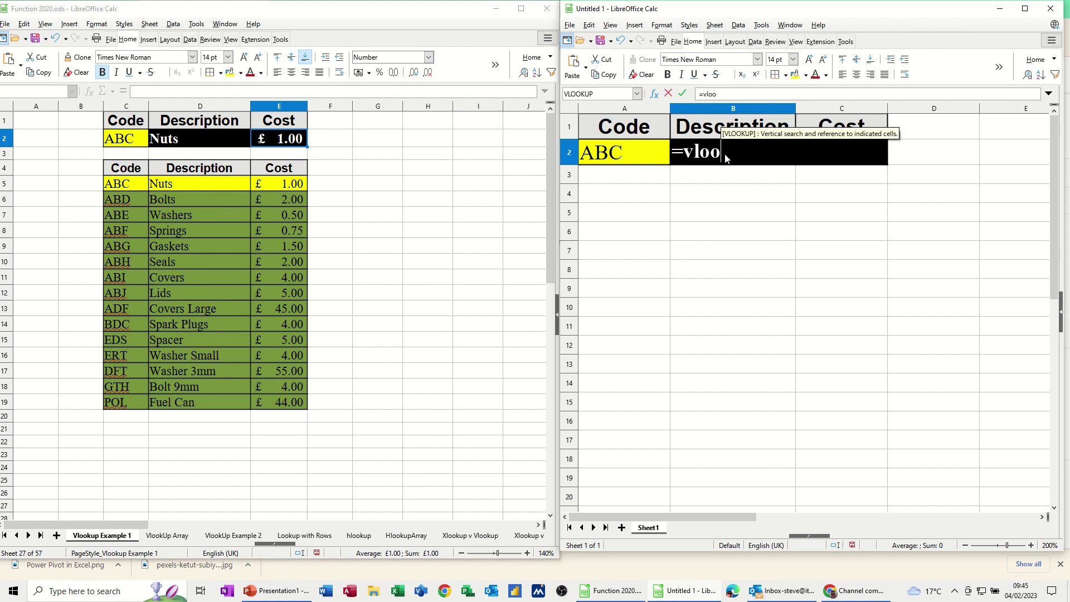
type("kup(")
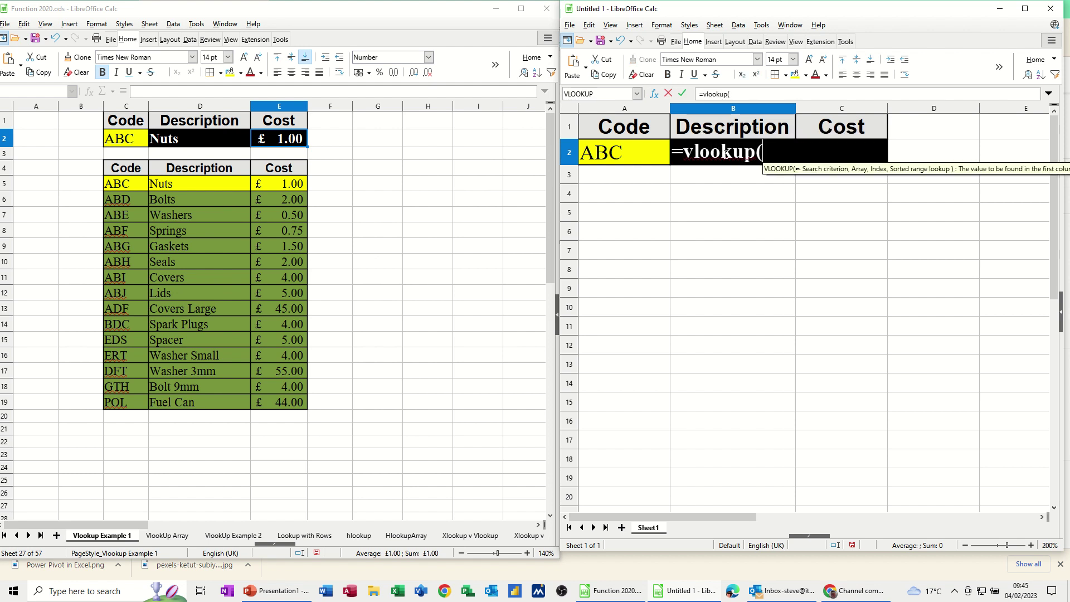
left_click(632, 161)
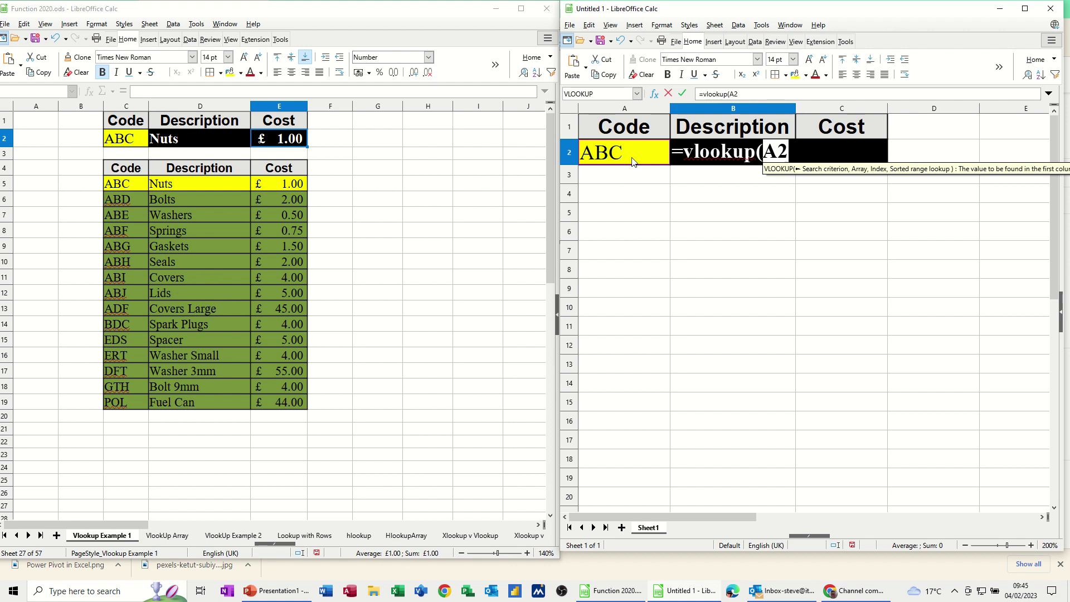
type(",")
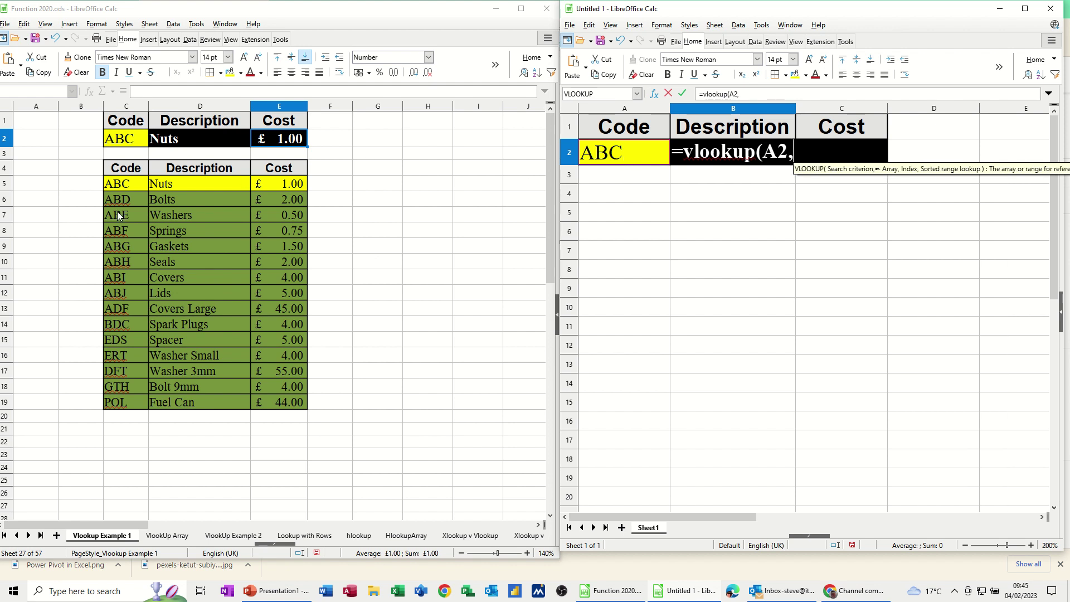
left_click(128, 170)
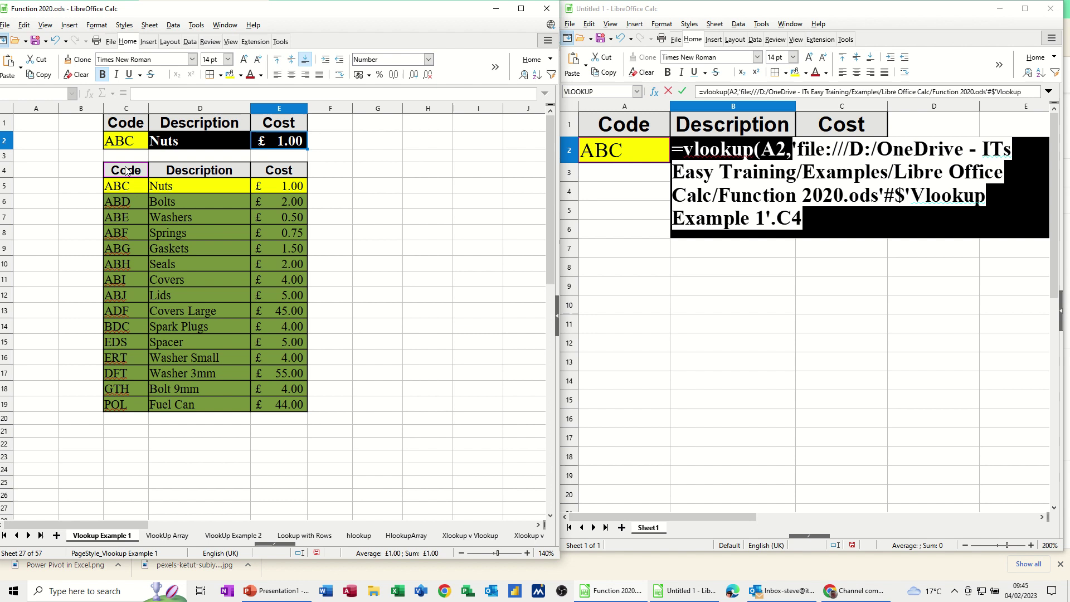
left_click_drag(128, 170, 273, 401)
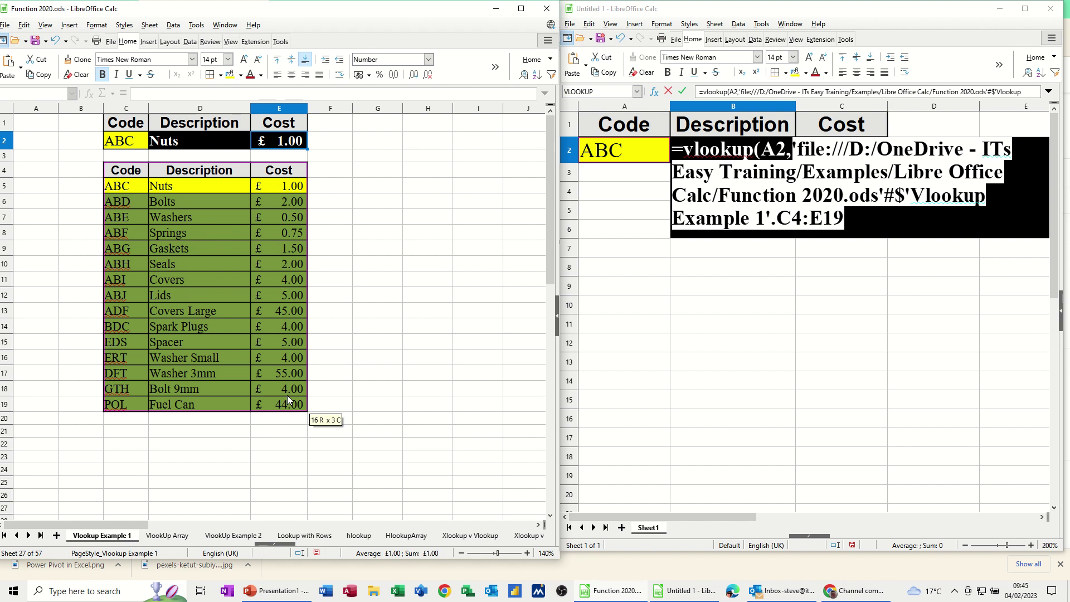
type(",")
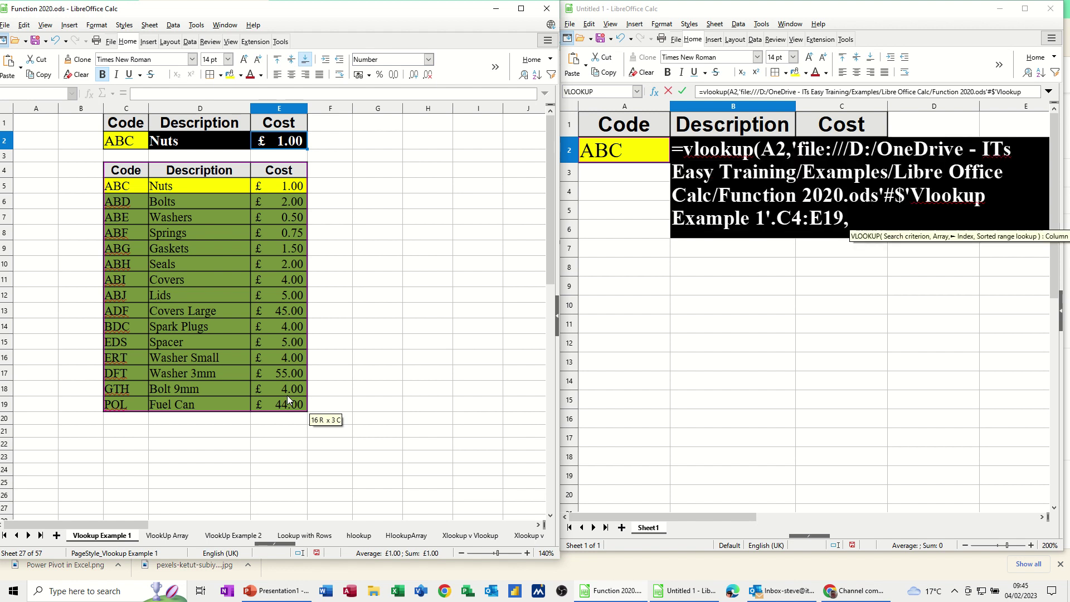
type("2,0")
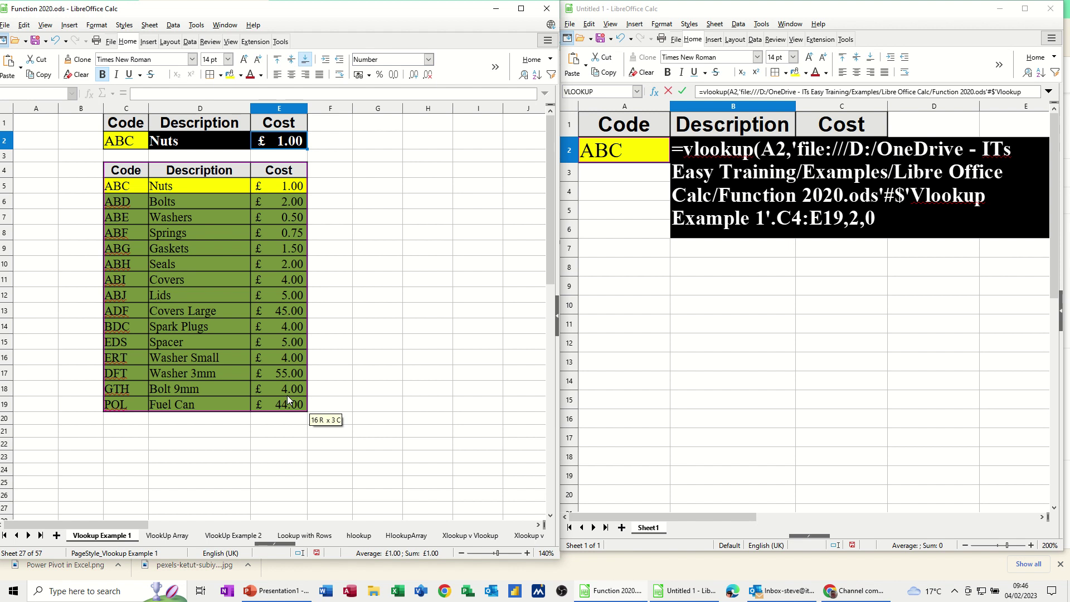
type(")")
left_click(682, 91)
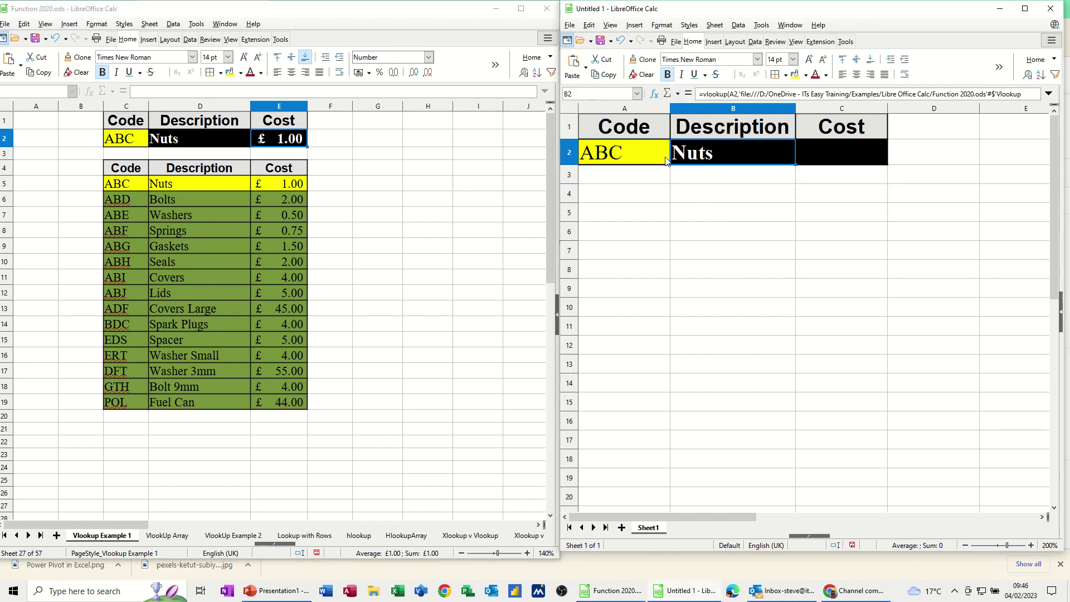
Pick code ABD from A2's drop-down so Description shows Bolts
left_click(653, 154)
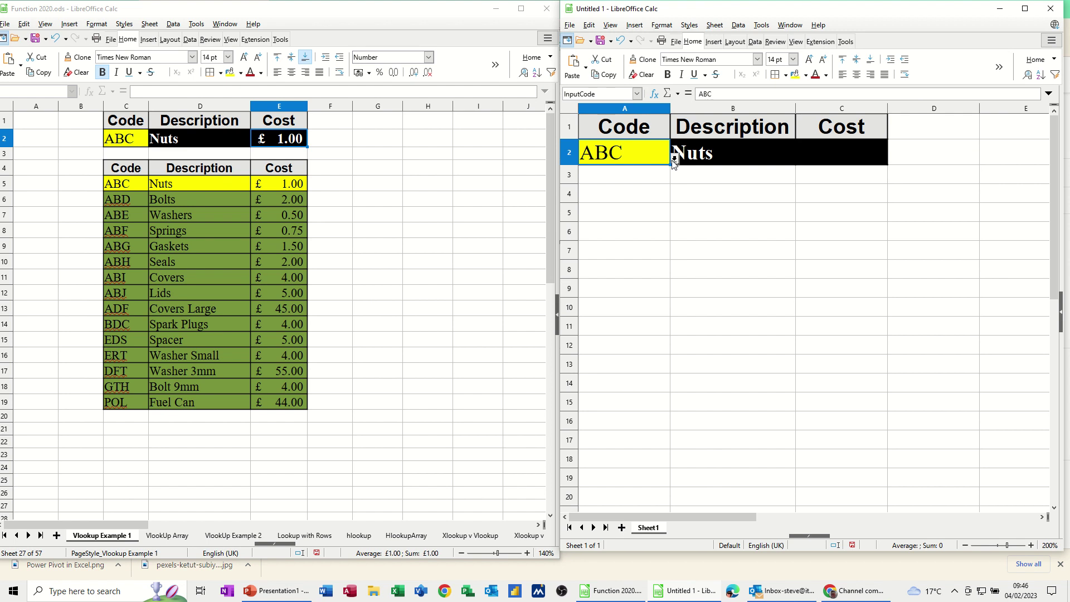
left_click(674, 159)
left_click(639, 180)
Enter a VLOOKUP in C2 for A2 over Function 2020.ods's C4:E19, column 3, returning £2.00
left_click(823, 153)
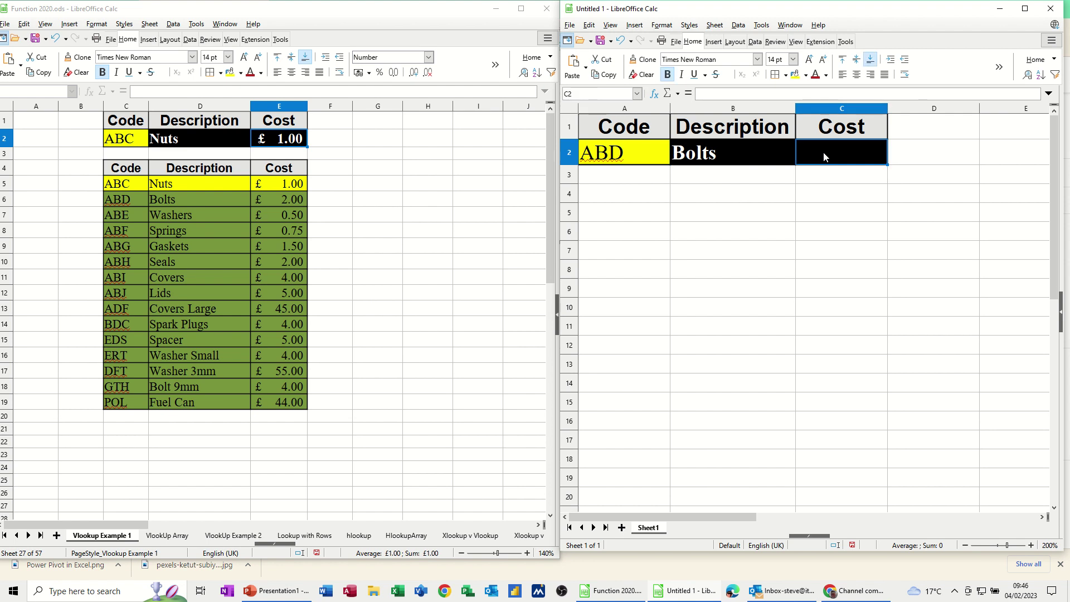
type("=vlo")
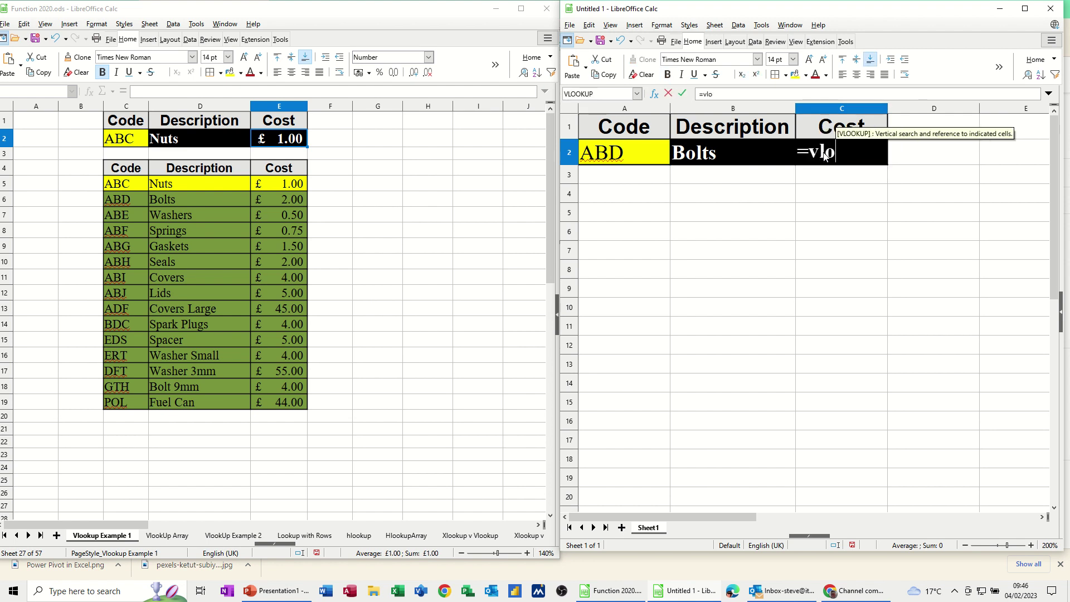
type("okup(")
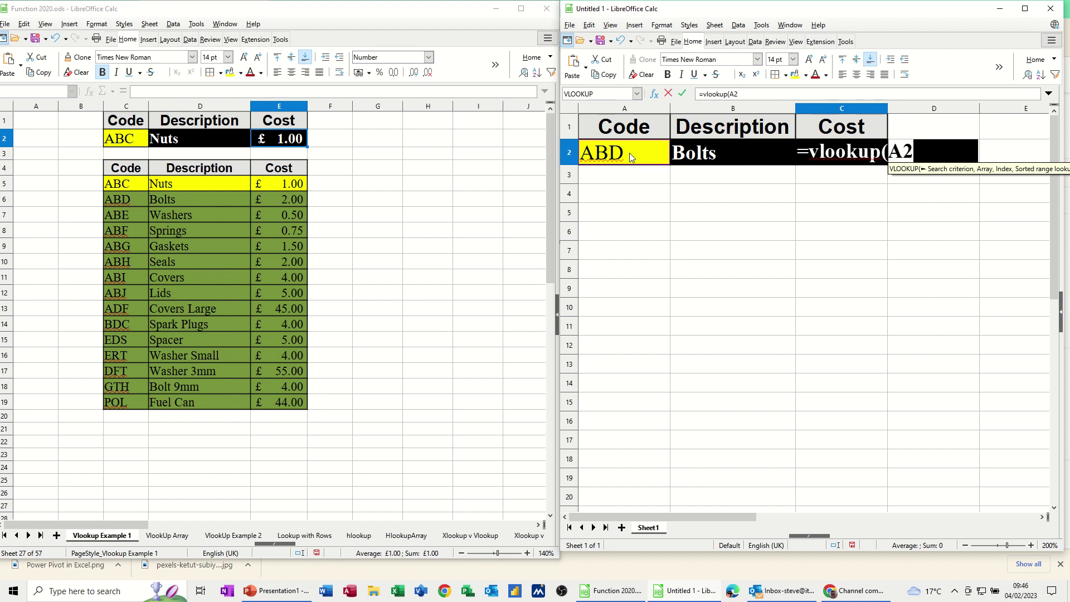
type(",")
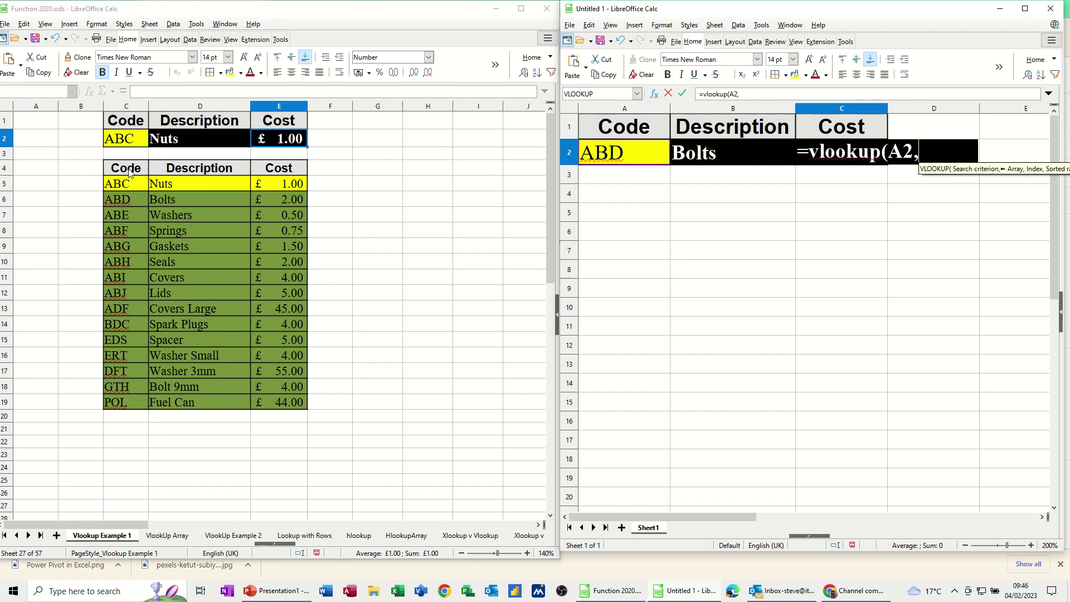
left_click_drag(137, 177, 289, 407)
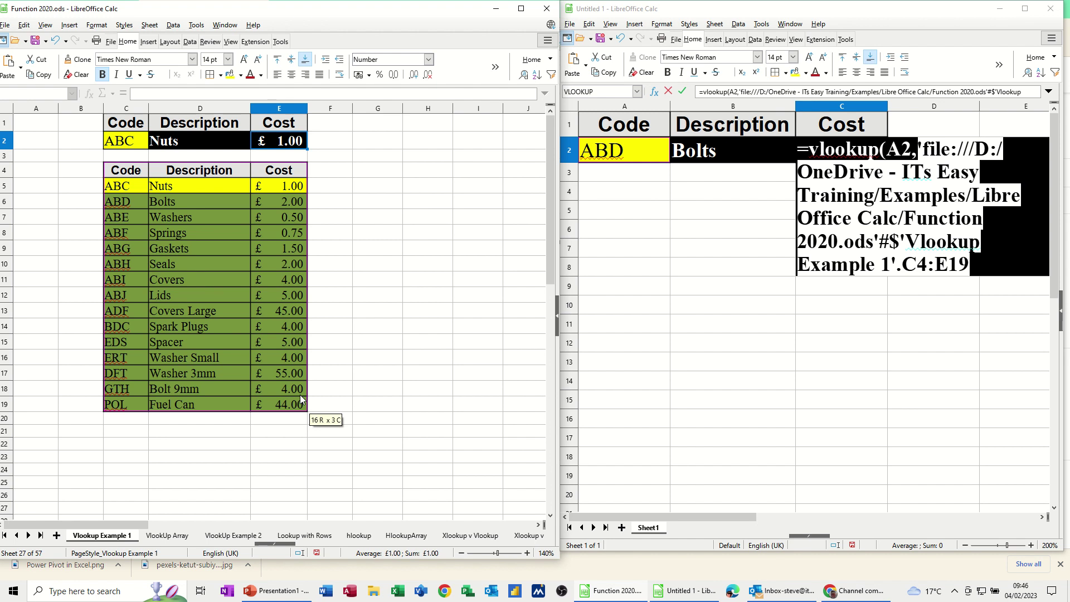
type(",")
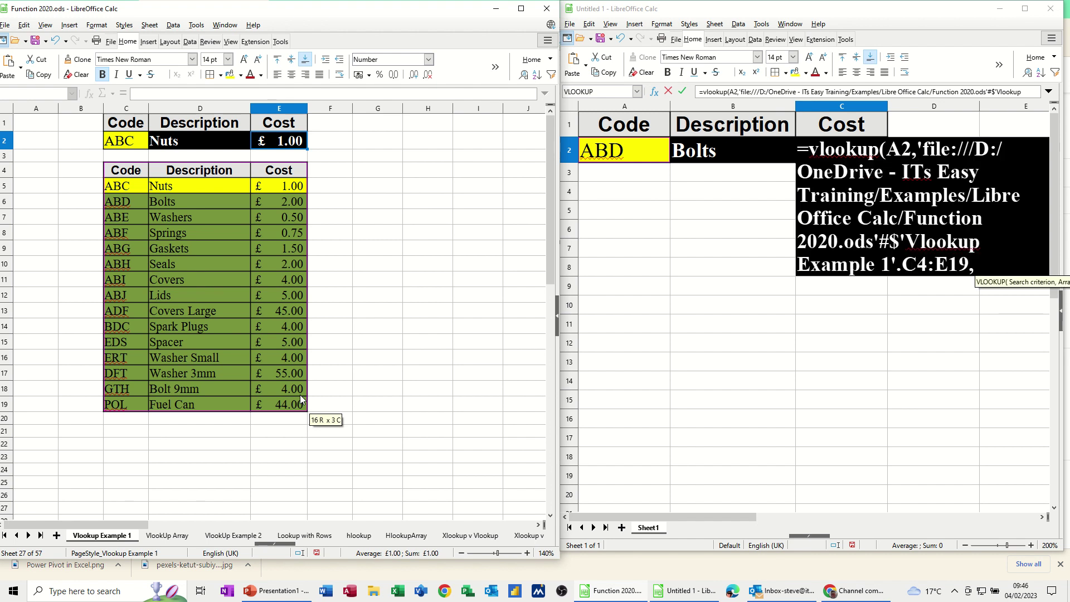
type("3,0")
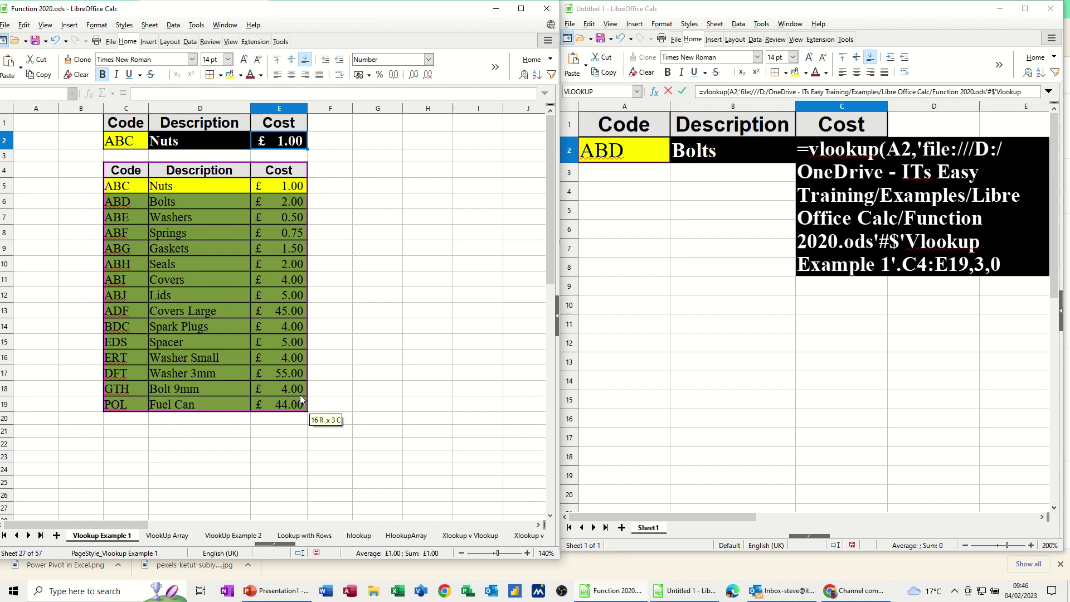
type(")")
left_click(682, 91)
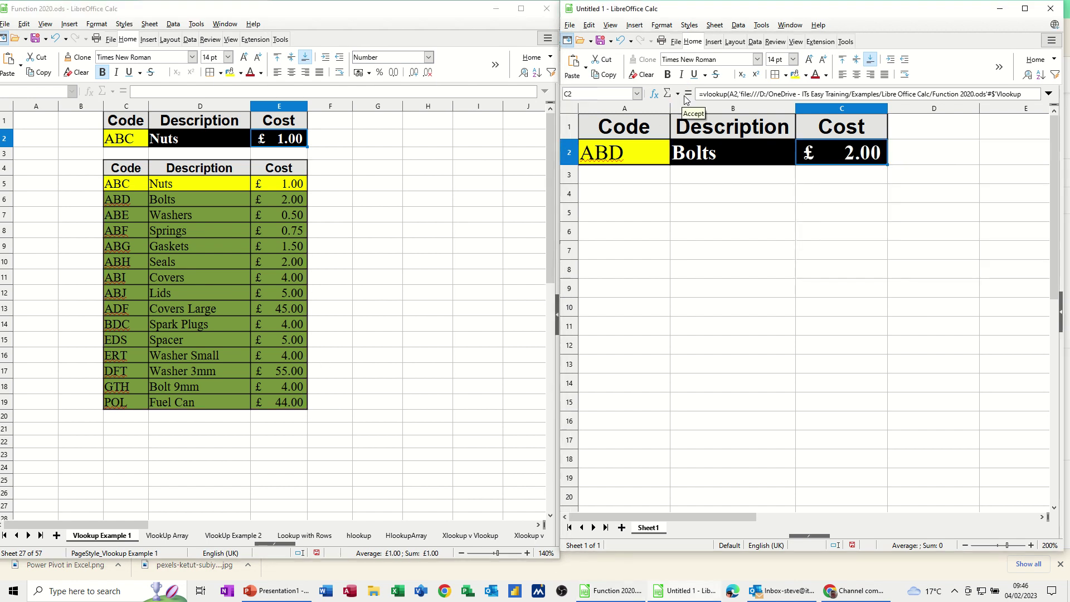
Pick code ABG from A2's drop-down in Untitled 1
left_click(647, 151)
left_click(675, 160)
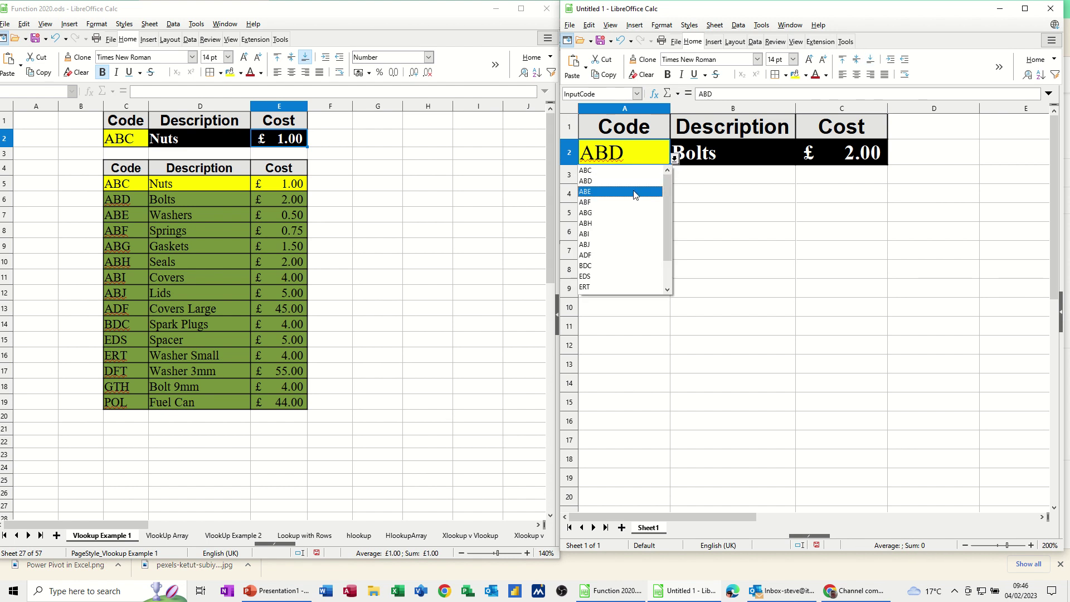
left_click(618, 212)
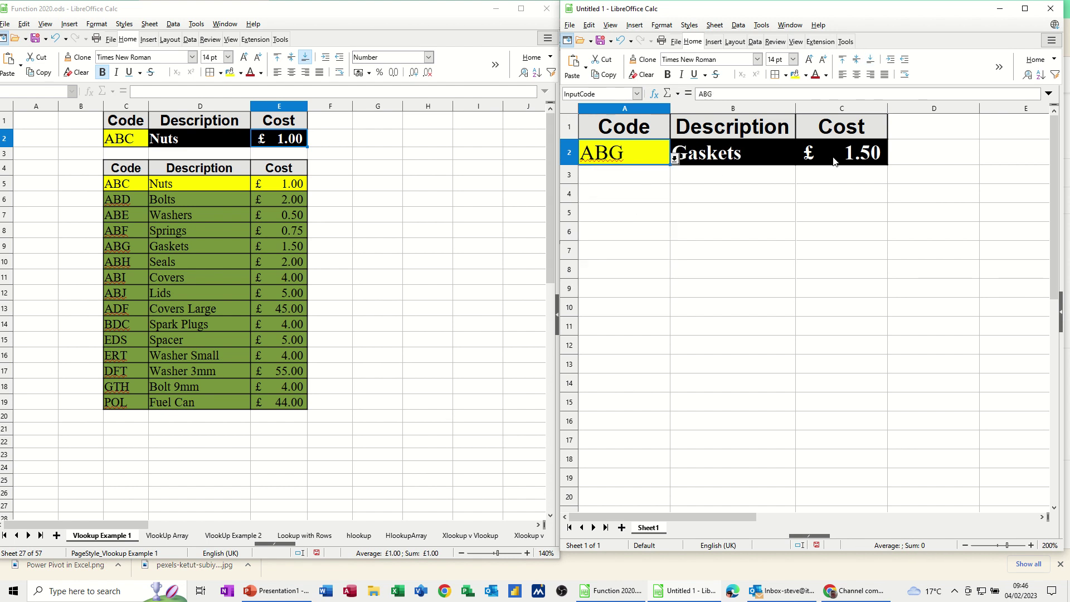
key("Up")
Pick code ABG from C2's drop-down in Function 2020.ods too
left_click(133, 136)
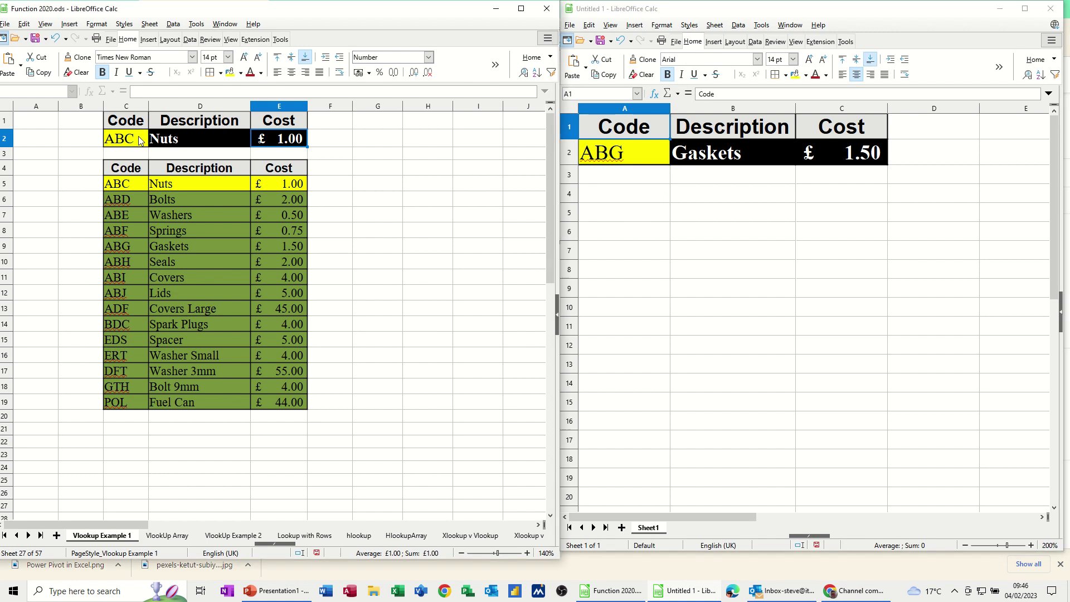
left_click(152, 142)
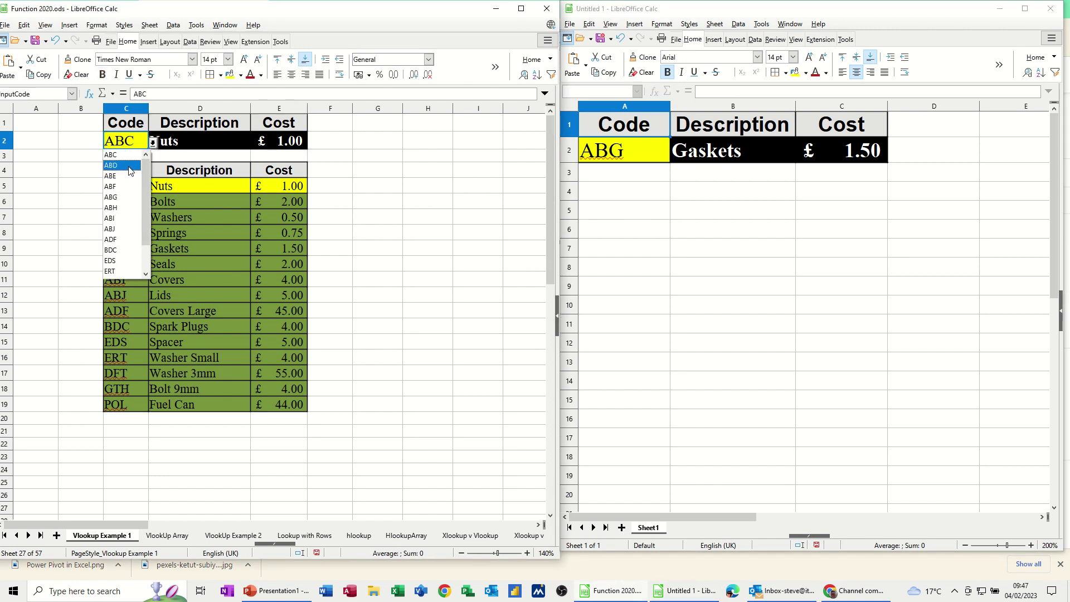
left_click(120, 197)
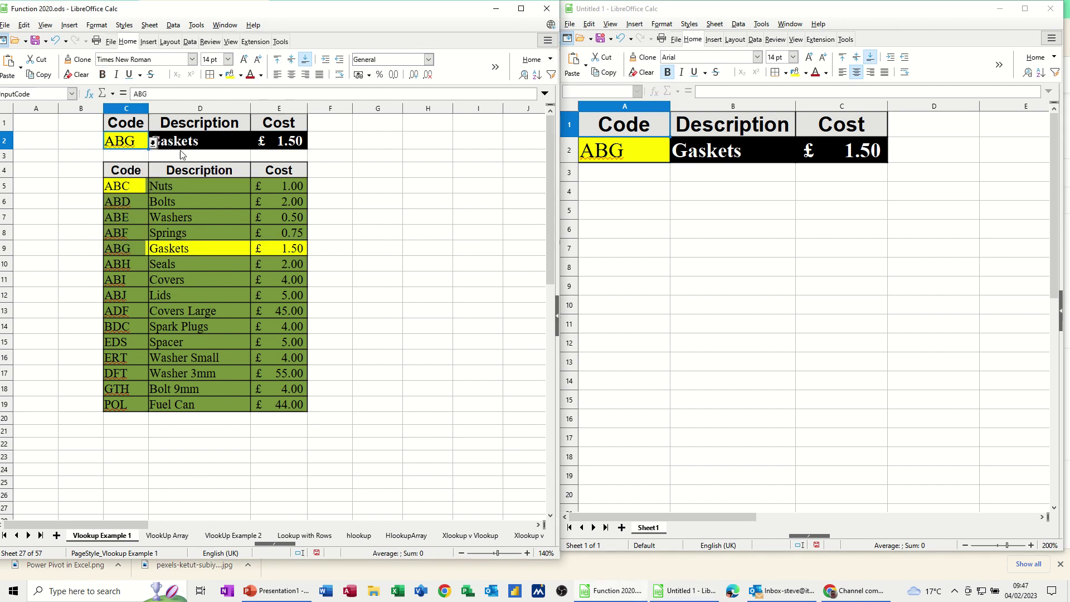